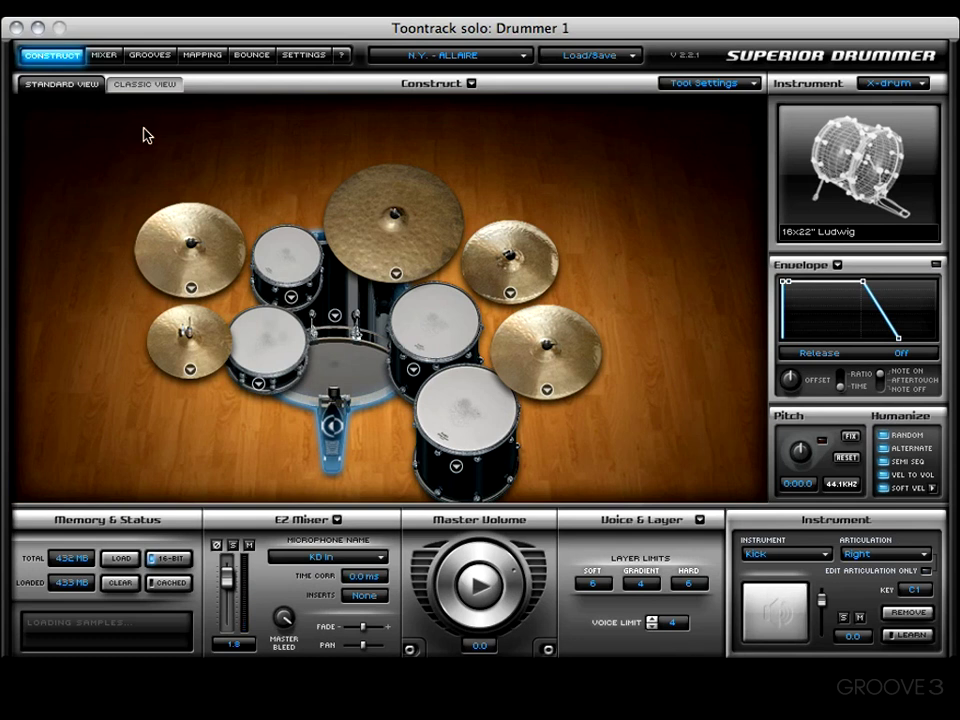
# Step: Try lowering the kick's level, then return it to 0.0 and try the instrument solo switch
pyautogui.moveTo(822, 606); pyautogui.dragTo(823, 618)
pyautogui.keyDown('super'); pyautogui.click(822, 606); pyautogui.keyUp('super')
pyautogui.click(843, 618)
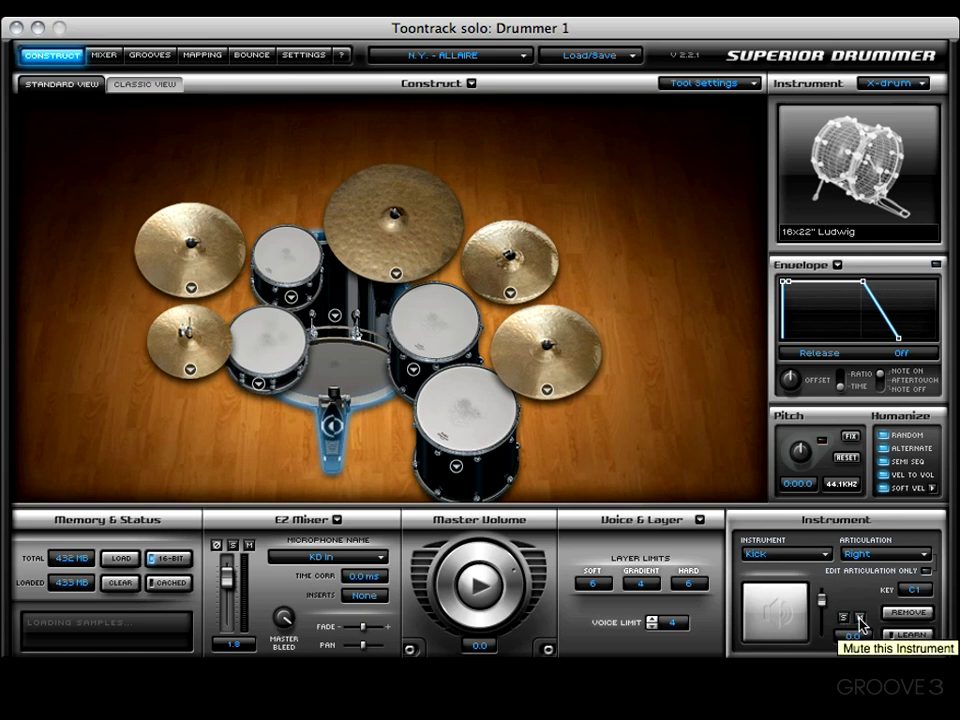
# Step: Choose the Snare as the instrument, set its articulation to Rimshot, and audition it
pyautogui.click(785, 556)
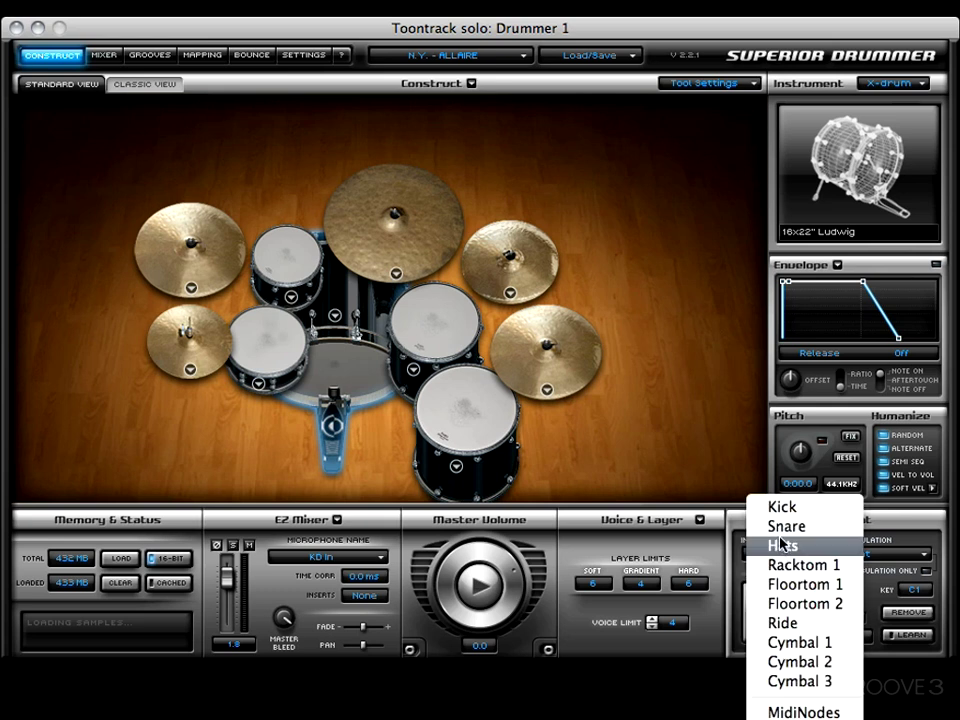
pyautogui.click(780, 528)
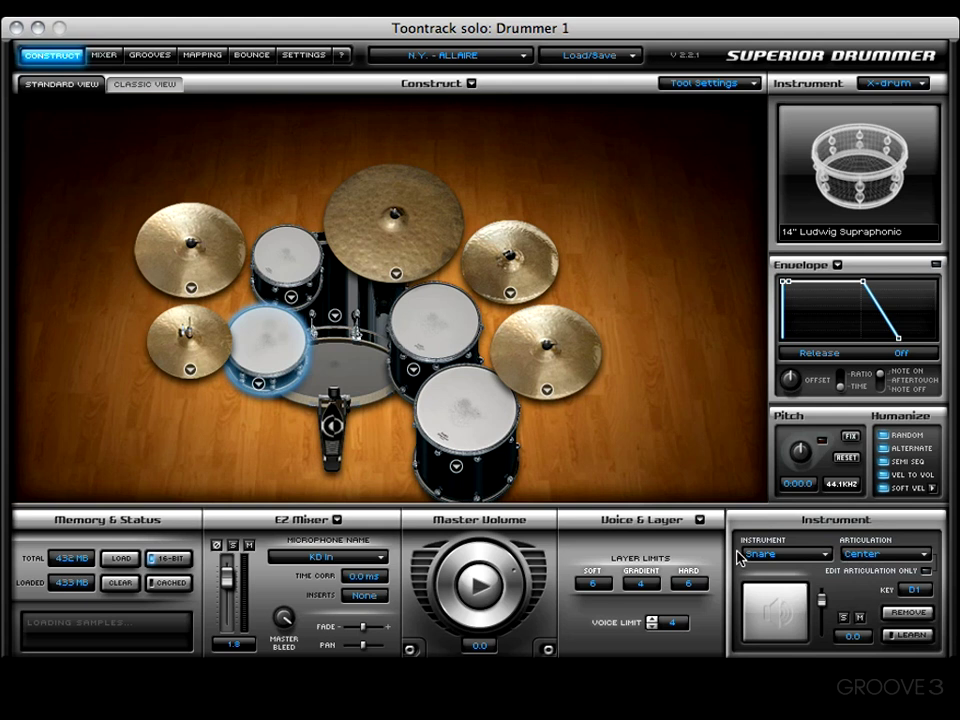
pyautogui.click(885, 554)
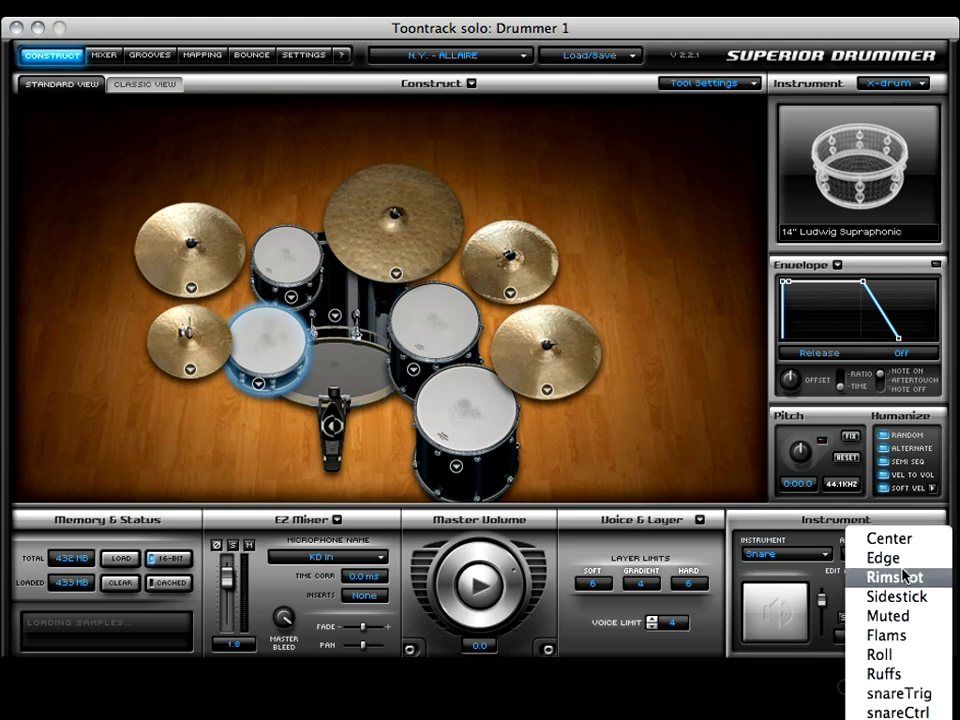
pyautogui.click(893, 578)
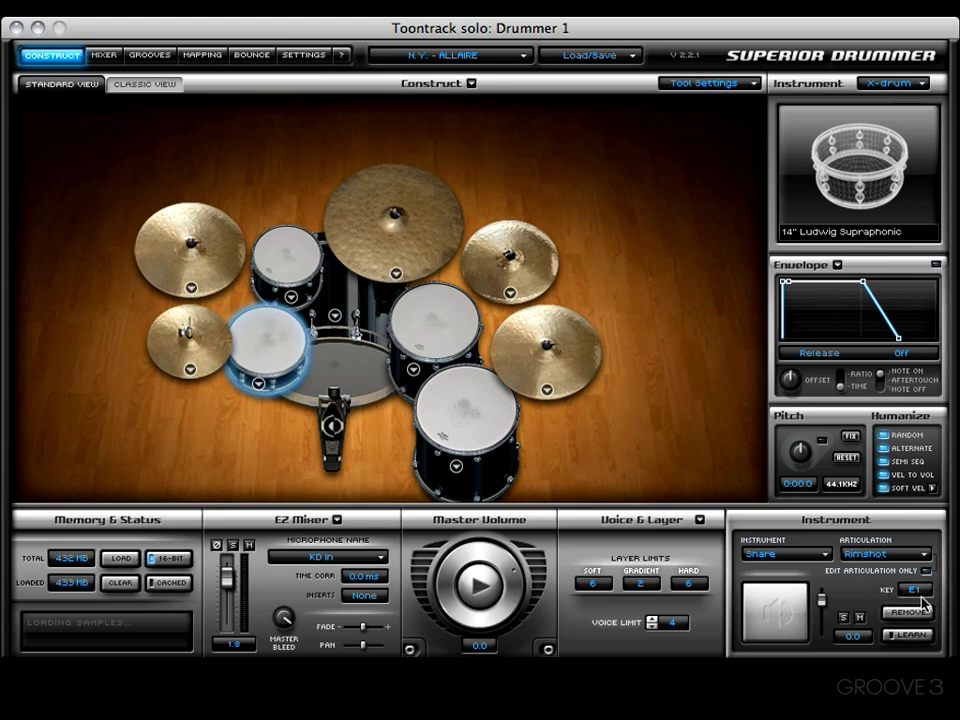
pyautogui.click(785, 621)
pyautogui.click(783, 620)
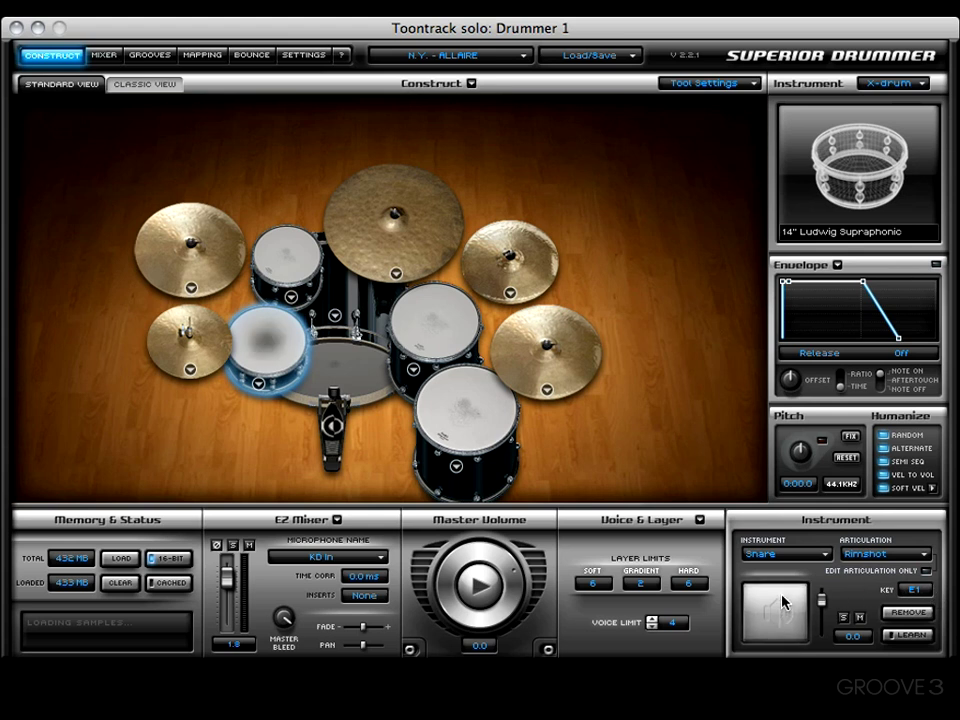
# Step: Compare the MIDI keys assigned to the snare's Center and Rimshot articulations, finishing on Center
pyautogui.click(870, 553)
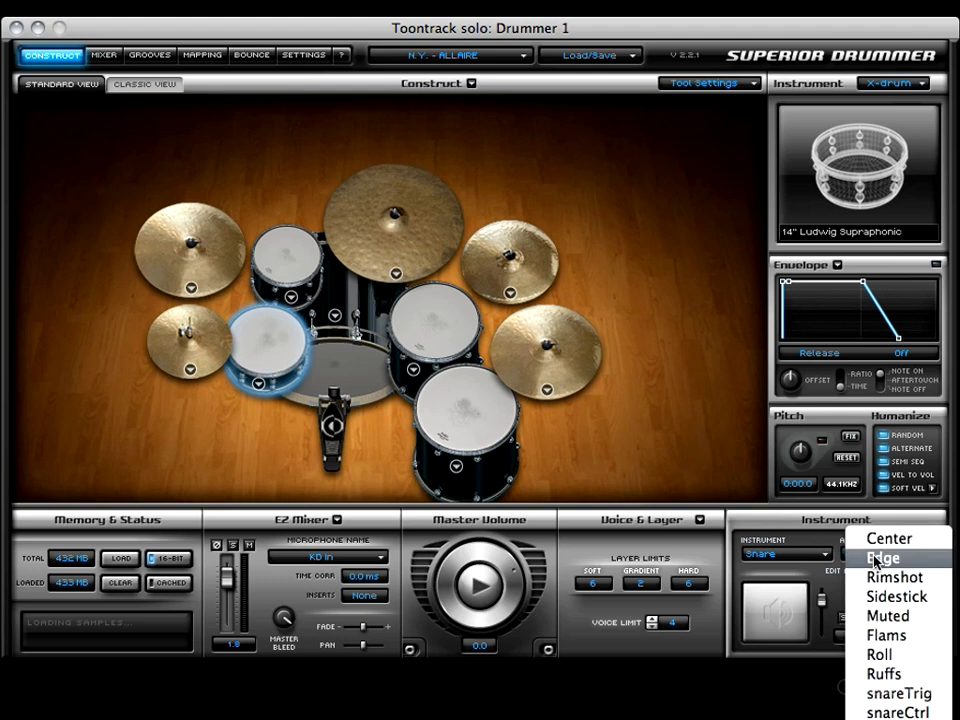
pyautogui.click(875, 542)
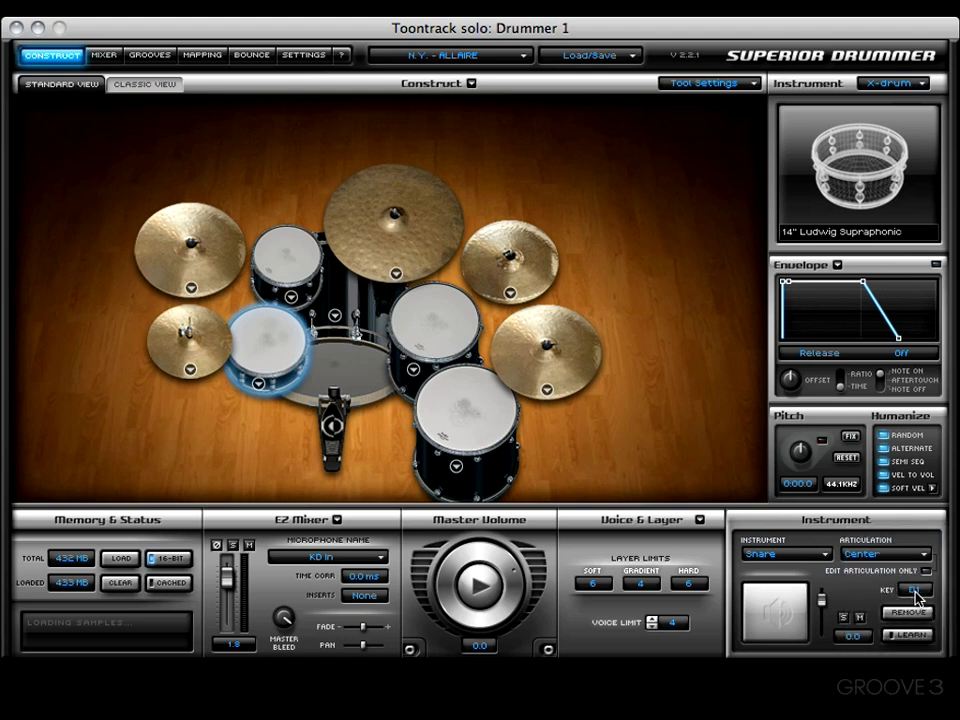
pyautogui.click(857, 550)
pyautogui.click(890, 579)
pyautogui.click(852, 558)
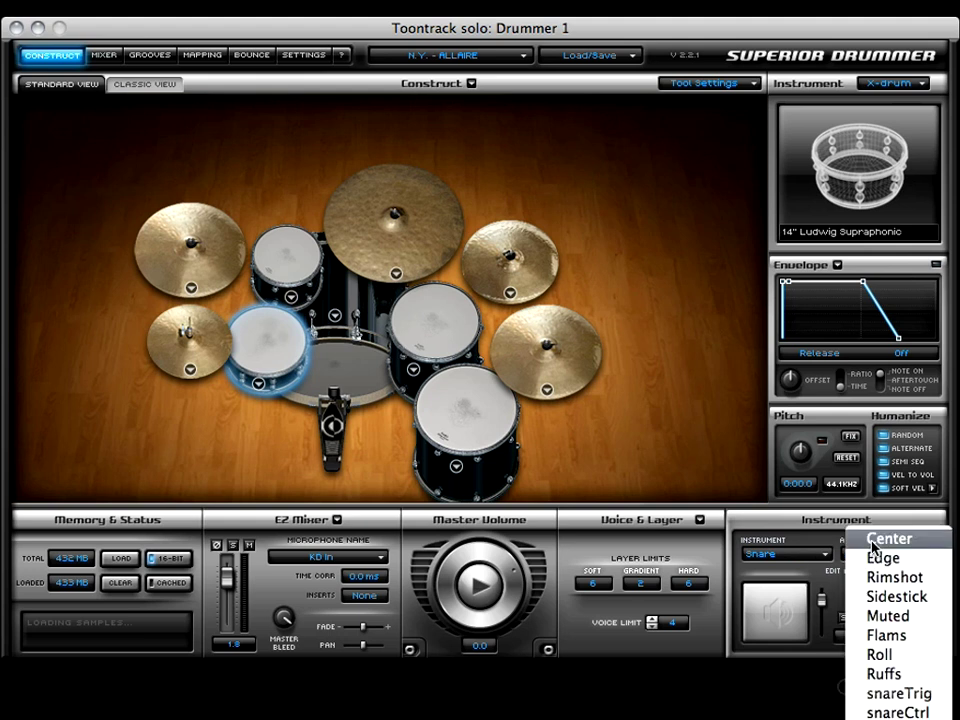
pyautogui.click(885, 539)
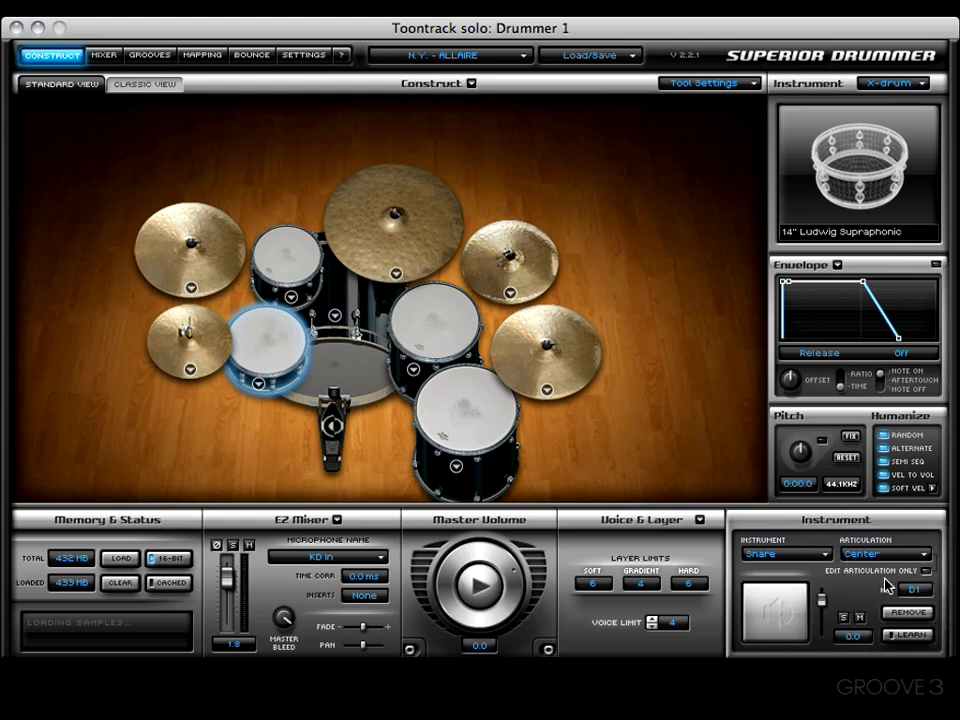
# Step: Try displaying MIDI keys as numbers for the snare's articulations, then restore note names and select Center
pyautogui.click(305, 58)
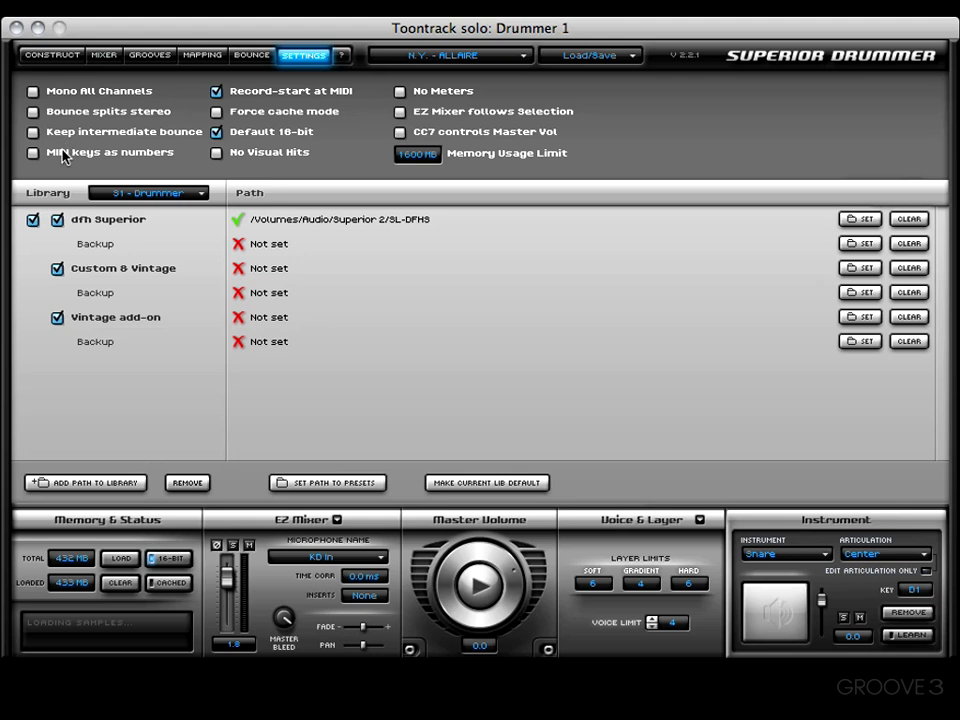
pyautogui.click(32, 153)
pyautogui.click(885, 553)
pyautogui.click(883, 579)
pyautogui.click(916, 591)
pyautogui.click(33, 152)
pyautogui.click(908, 554)
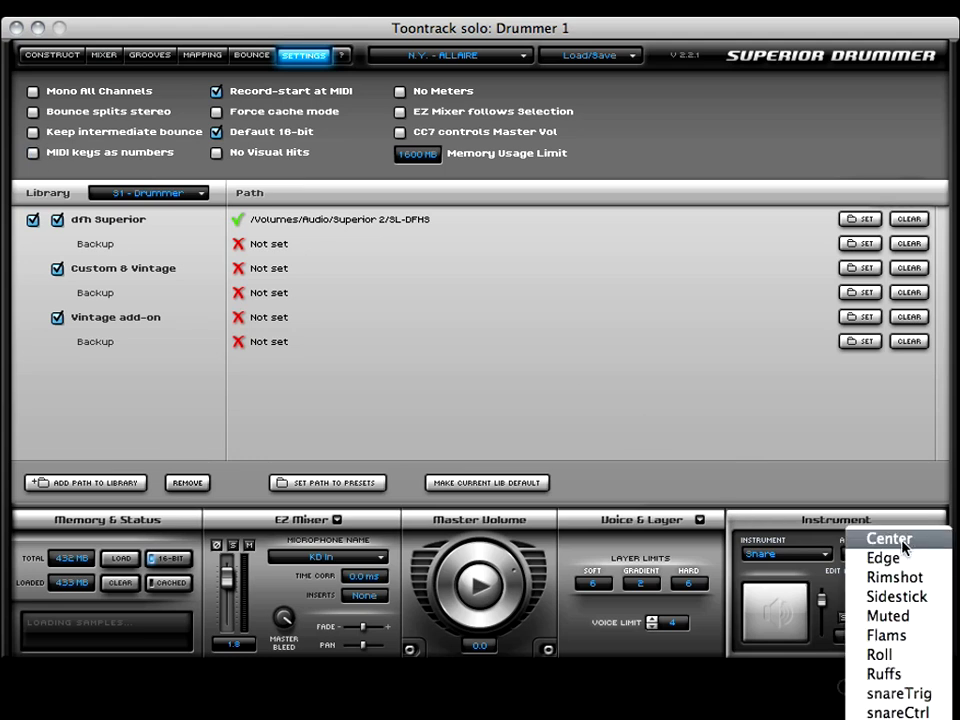
pyautogui.click(900, 539)
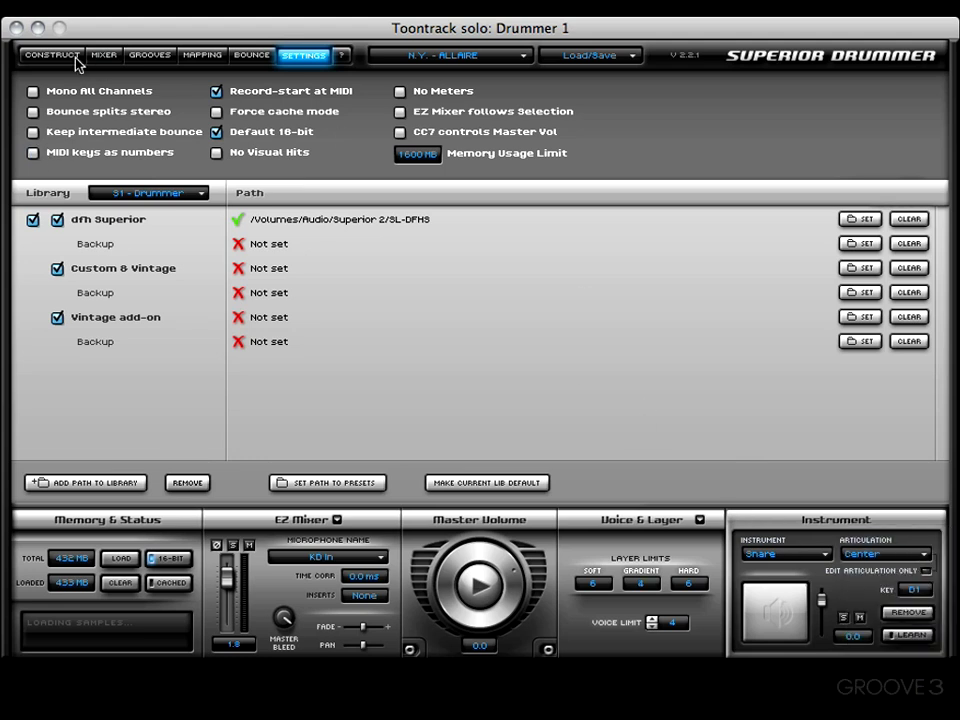
# Step: Return to the Construct view and try MIDI Learn for the snare's Center articulation
pyautogui.click(30, 50)
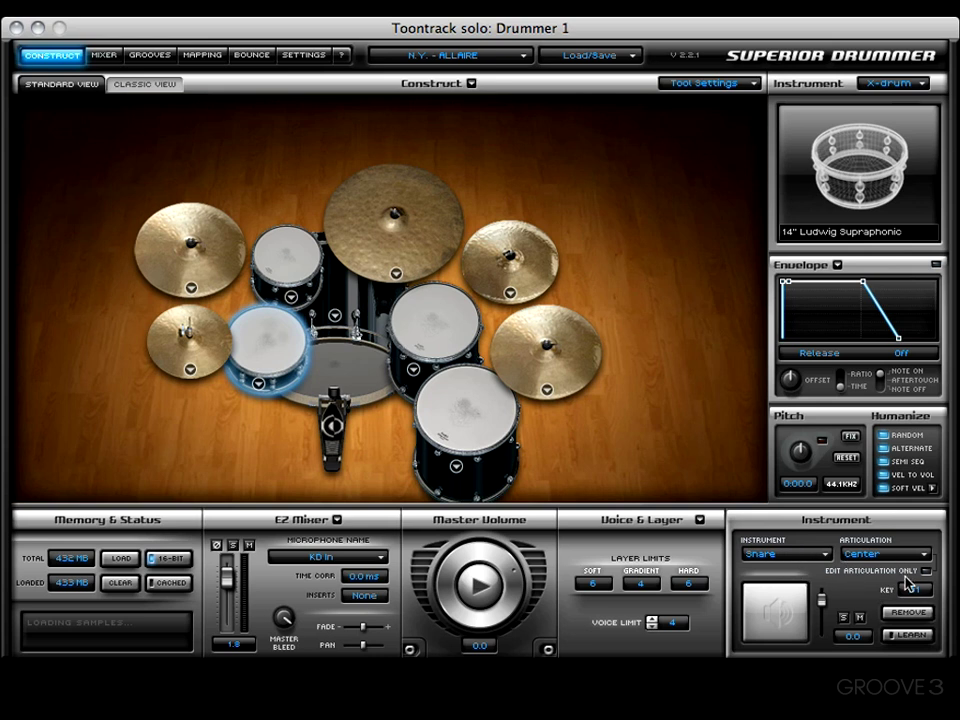
pyautogui.click(903, 638)
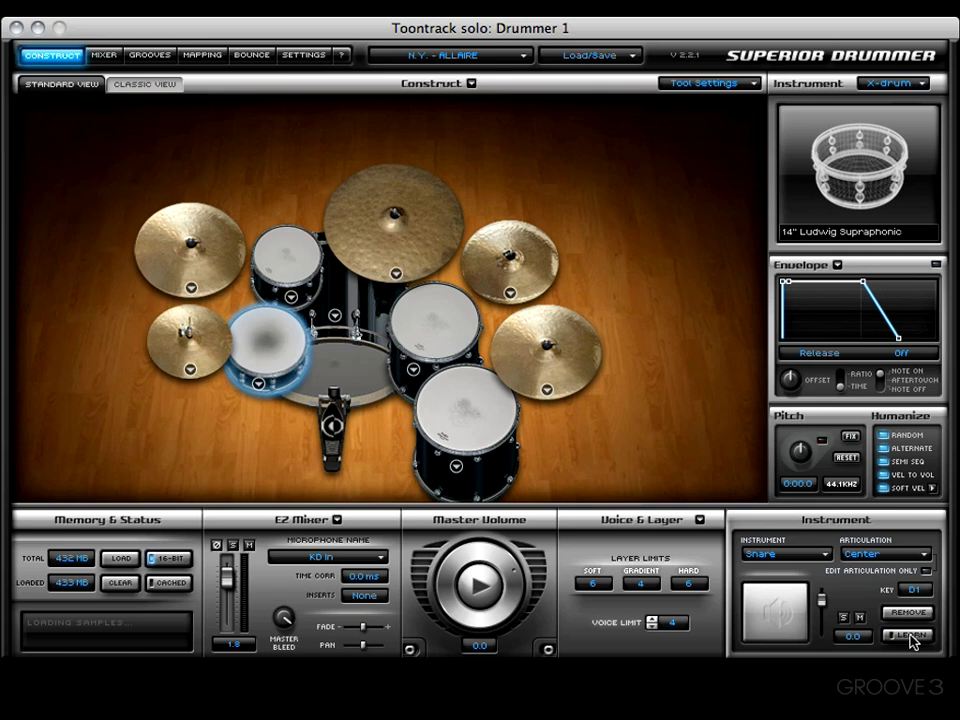
pyautogui.click(912, 641)
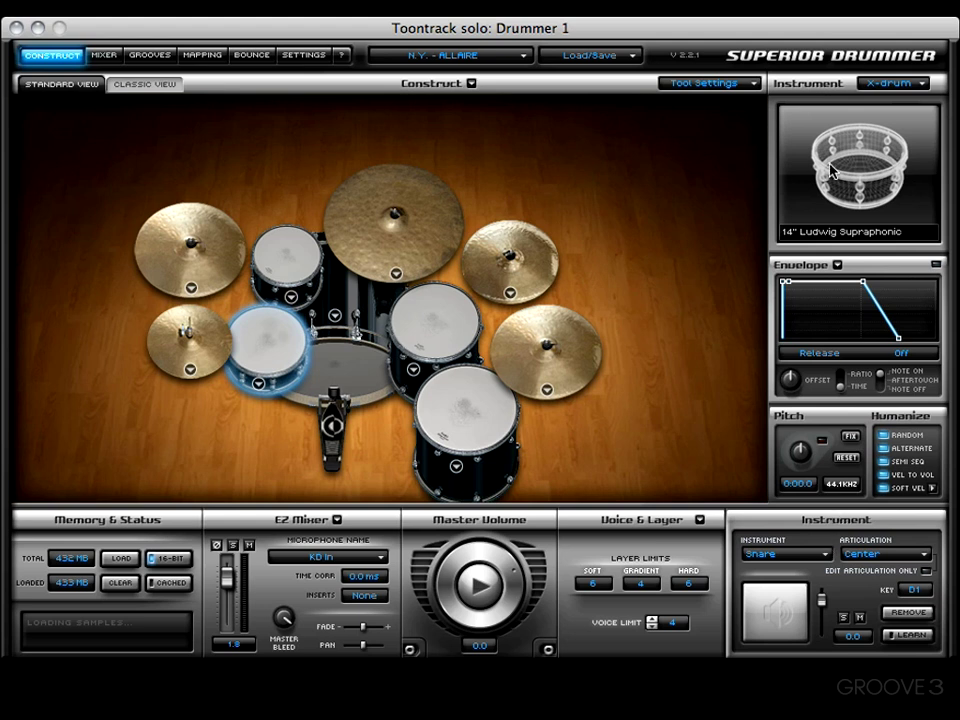
# Step: Switch the current instrument between the rack tom, snare and kick, finishing on Kick
pyautogui.click(787, 557)
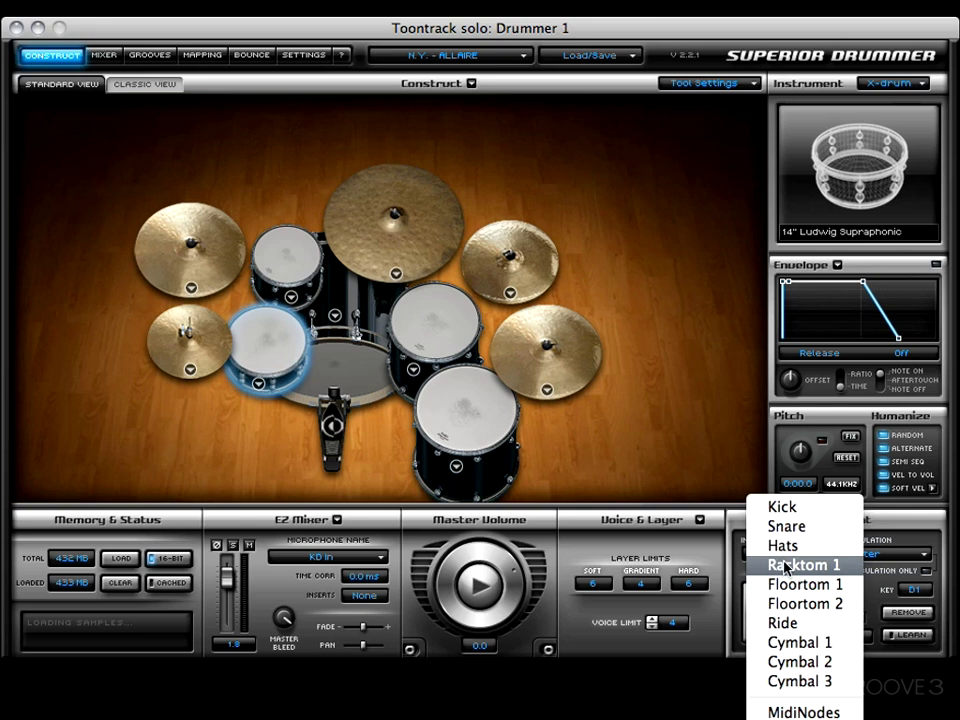
pyautogui.click(804, 504)
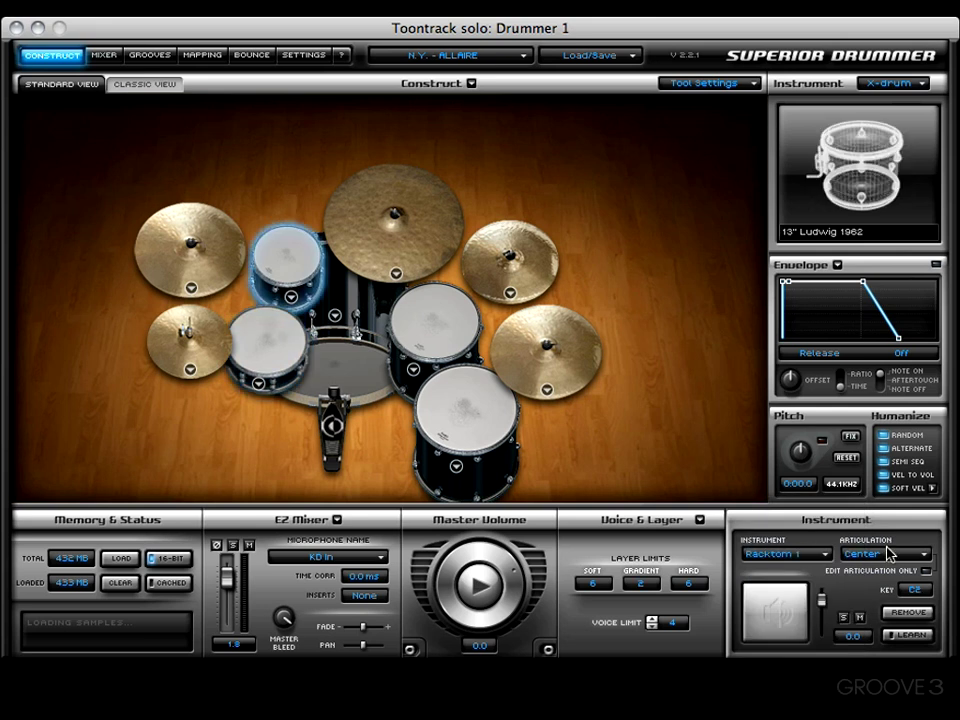
pyautogui.click(787, 555)
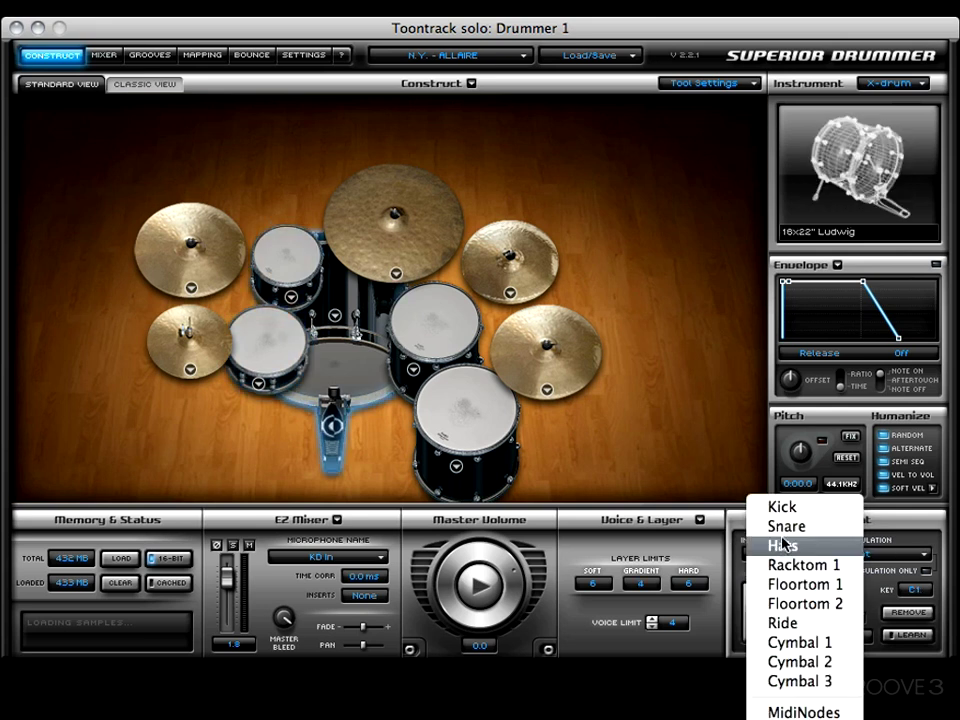
pyautogui.click(778, 534)
pyautogui.click(778, 548)
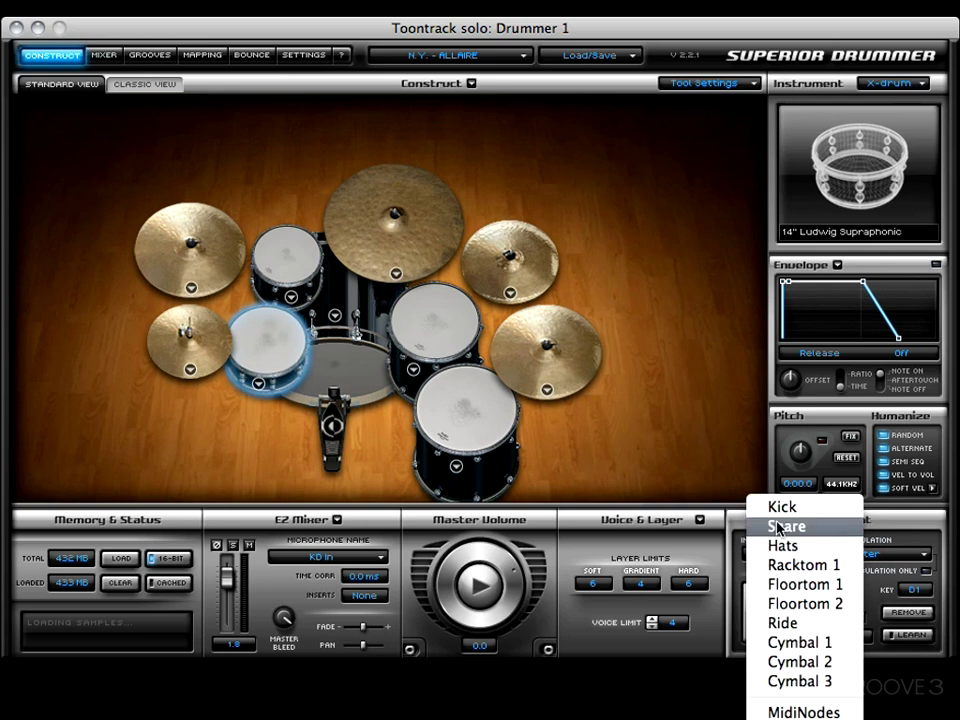
pyautogui.click(777, 510)
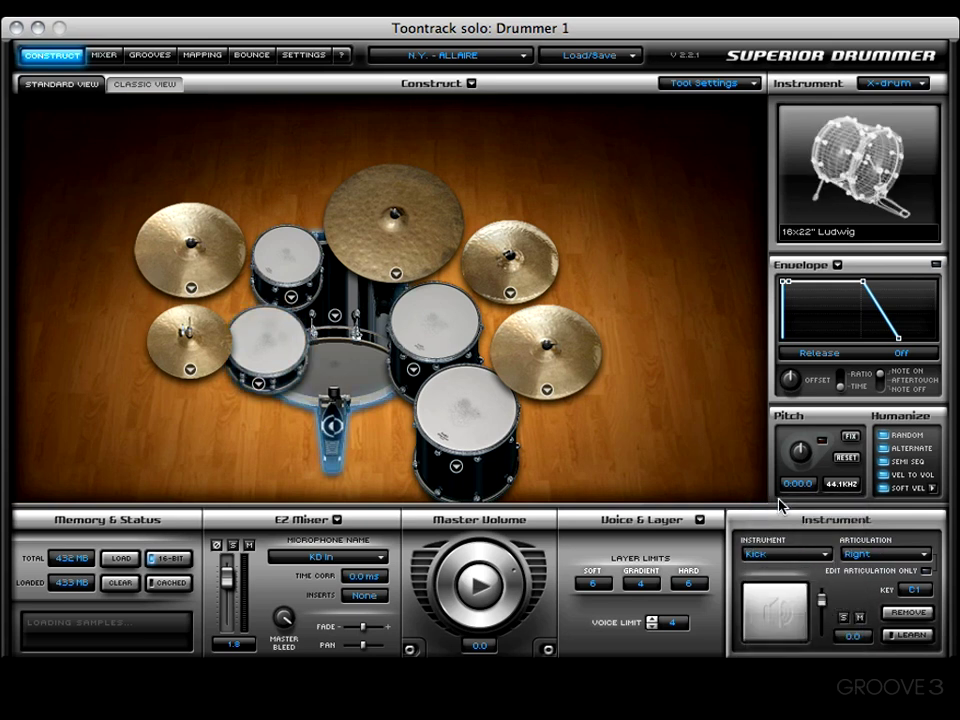
# Step: Multi-select both floor toms and the ride, extend the selection to the whole kit, and clear it again
pyautogui.click(455, 423)
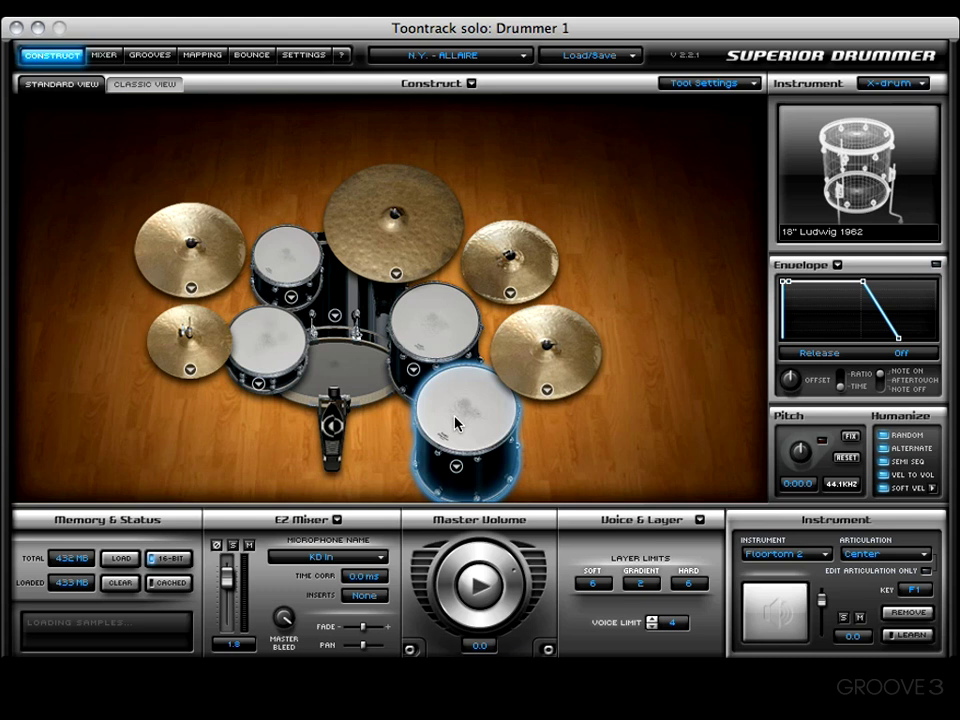
pyautogui.click(437, 320)
pyautogui.click(415, 246)
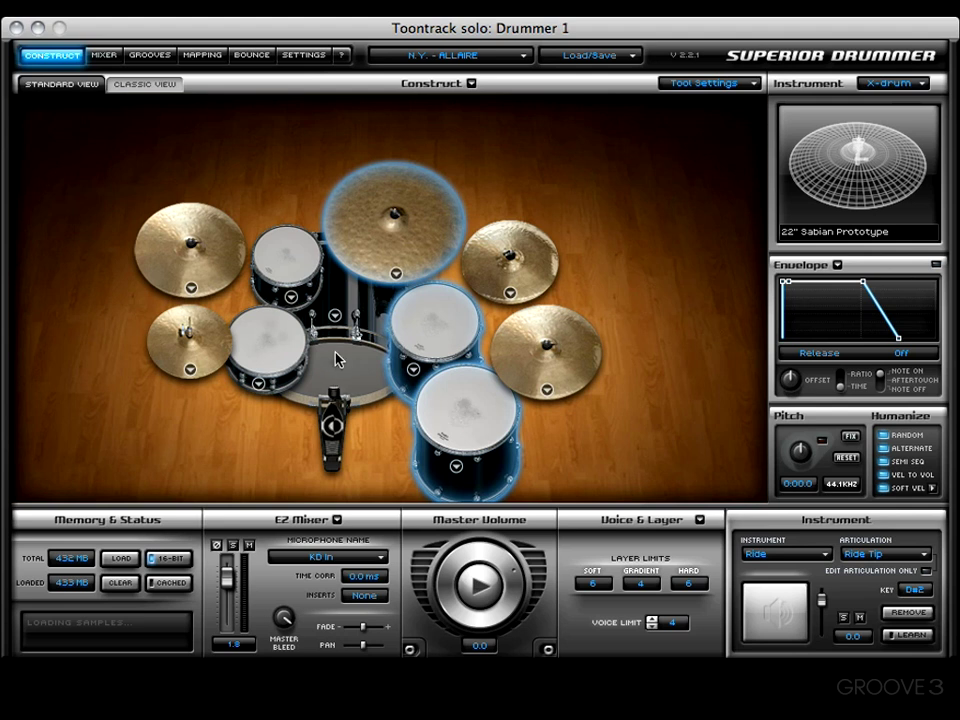
pyautogui.press('super+a')
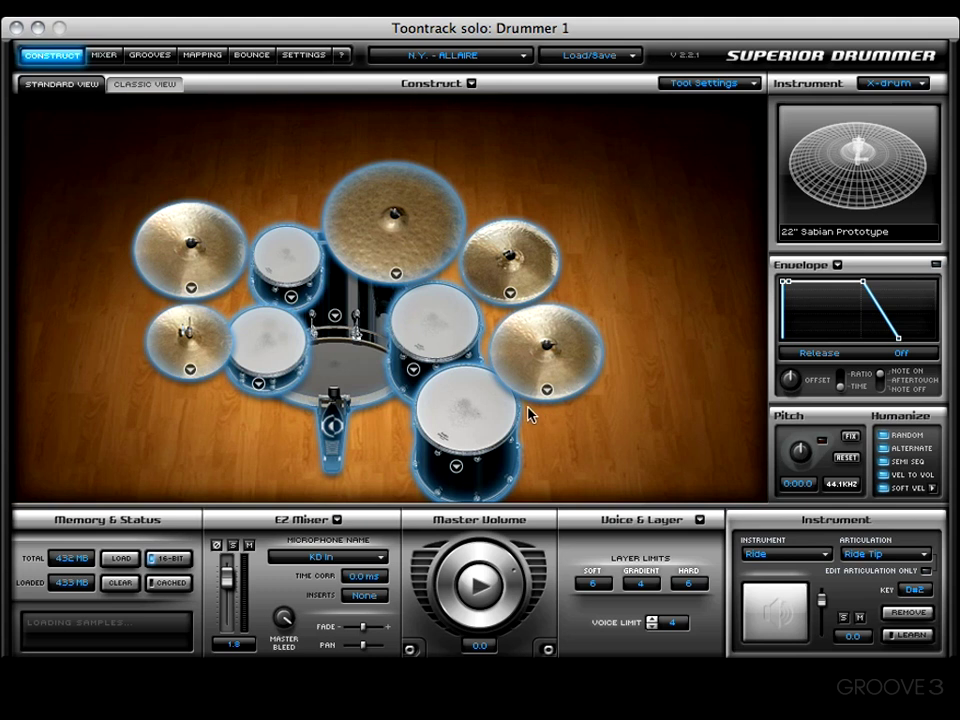
pyautogui.click(250, 285)
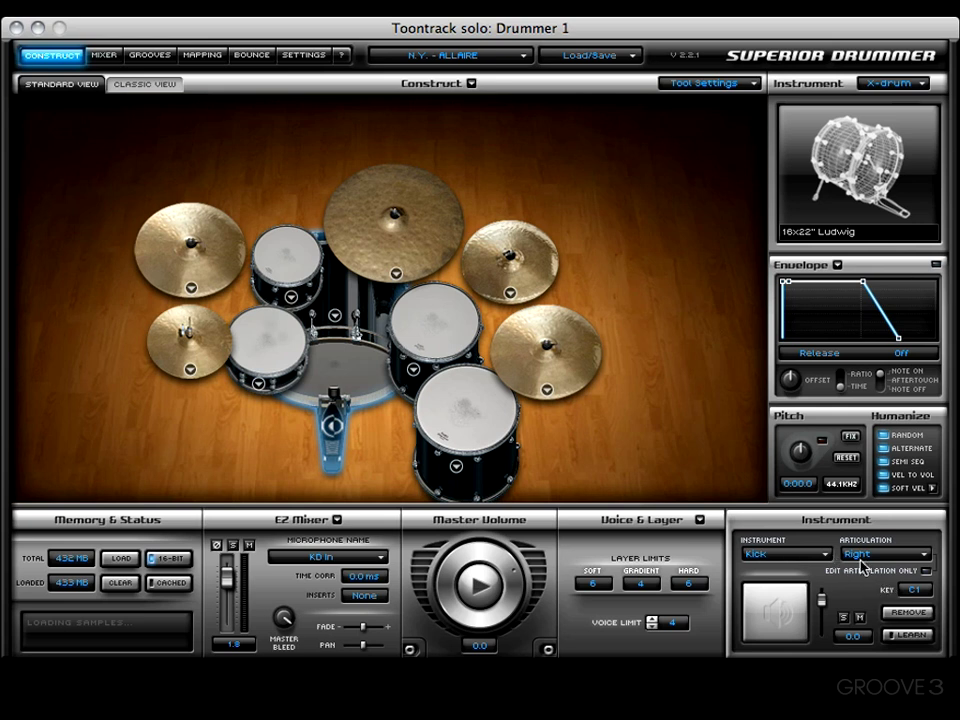
# Step: Choose the Snare as the instrument and audition its Center articulation several times
pyautogui.click(768, 556)
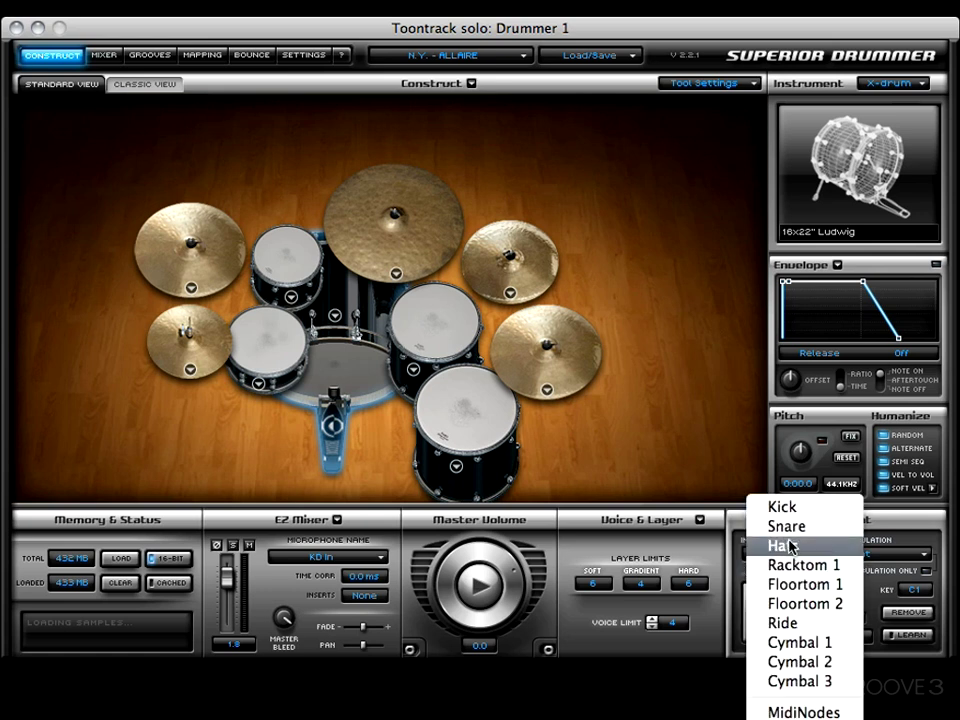
pyautogui.click(789, 525)
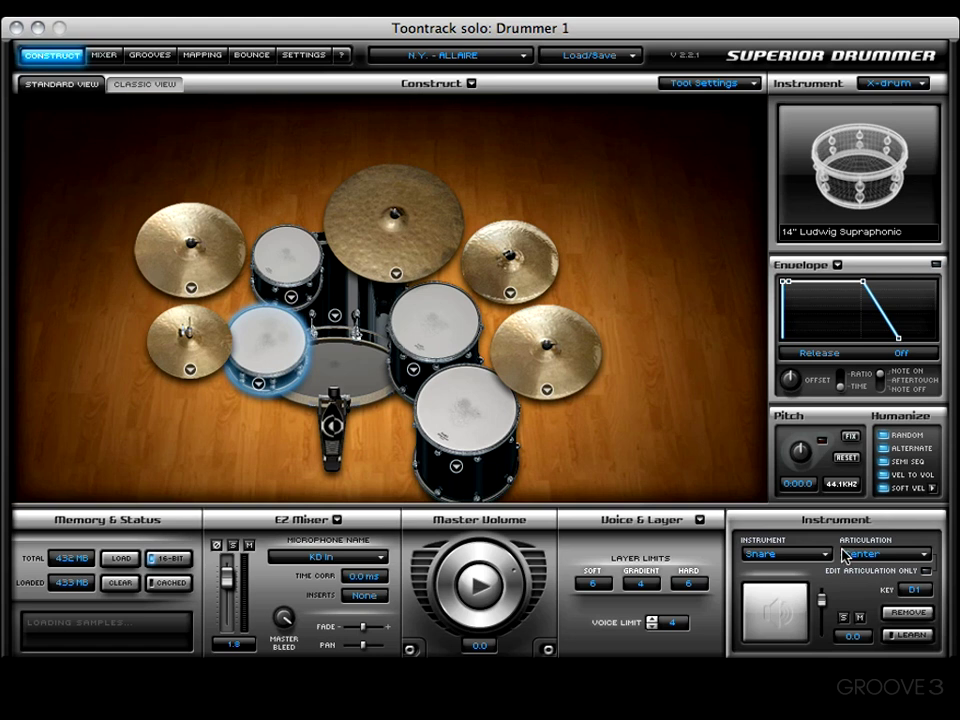
pyautogui.click(777, 598)
pyautogui.click(781, 618)
pyautogui.click(781, 616)
pyautogui.click(781, 616)
# Step: Try different snare levels while auditioning the drum, and bring the level back to 0.0
pyautogui.moveTo(818, 600); pyautogui.dragTo(821, 610)
pyautogui.click(778, 628)
pyautogui.click(778, 627)
pyautogui.click(778, 625)
pyautogui.click(806, 610)
pyautogui.click(812, 612)
pyautogui.moveTo(822, 617)
pyautogui.mouseDown()
pyautogui.moveTo(822, 601)
pyautogui.moveTo(826, 610)
pyautogui.mouseUp()
pyautogui.moveTo(826, 612); pyautogui.dragTo(826, 606)
# Step: Browse the snare's articulations and set the current one to Rimshot
pyautogui.click(885, 553)
pyautogui.click(882, 574)
pyautogui.click(860, 553)
pyautogui.click(830, 537)
pyautogui.click(878, 556)
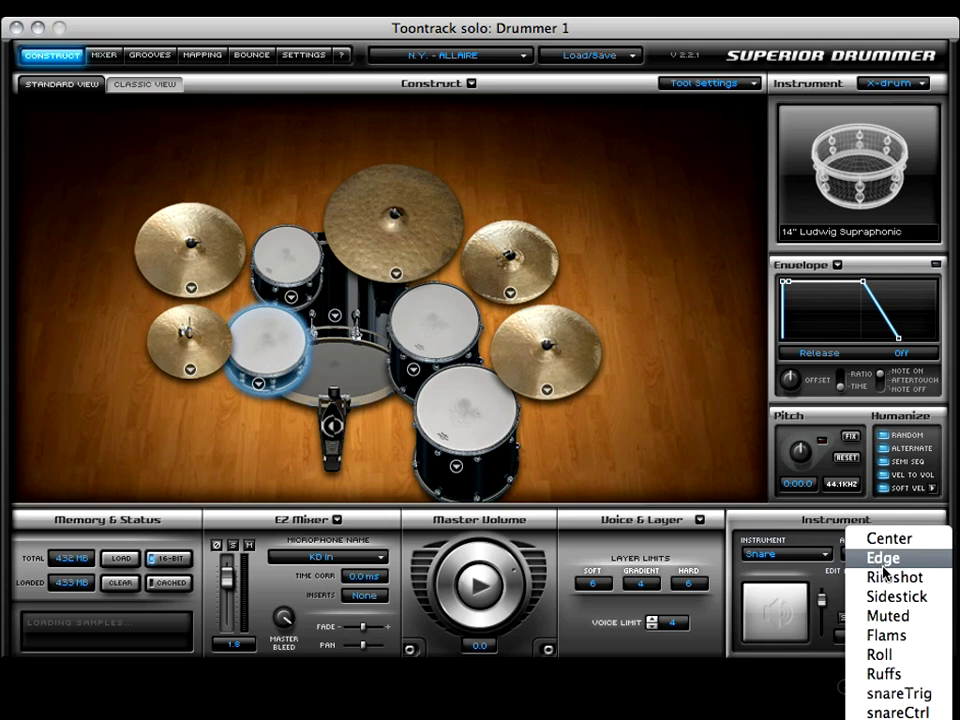
pyautogui.click(881, 580)
# Step: Lower only the Rimshot articulation's level to -14.3 using Edit Articulation Only, then disable the option and reset the level to 0.0
pyautogui.click(927, 574)
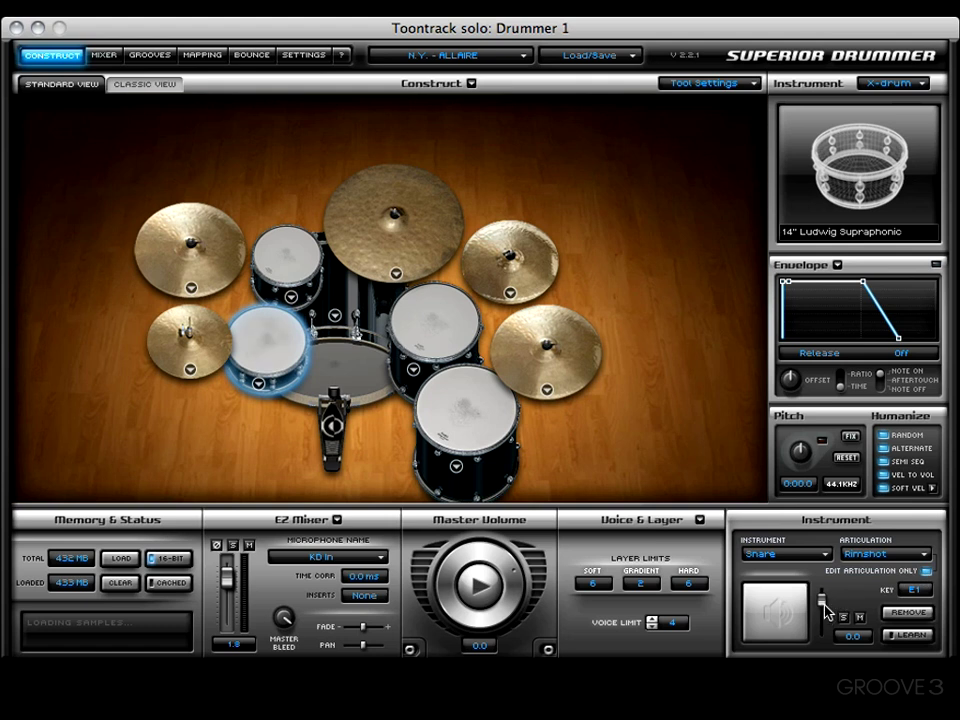
pyautogui.moveTo(822, 604); pyautogui.dragTo(829, 620)
pyautogui.click(927, 576)
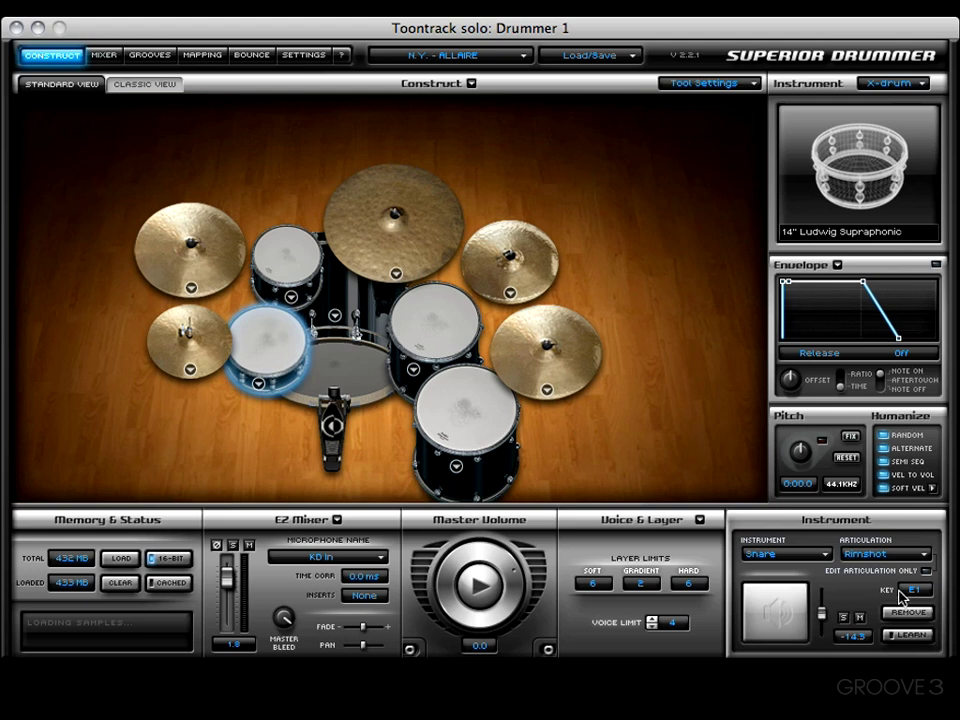
pyautogui.click(822, 612)
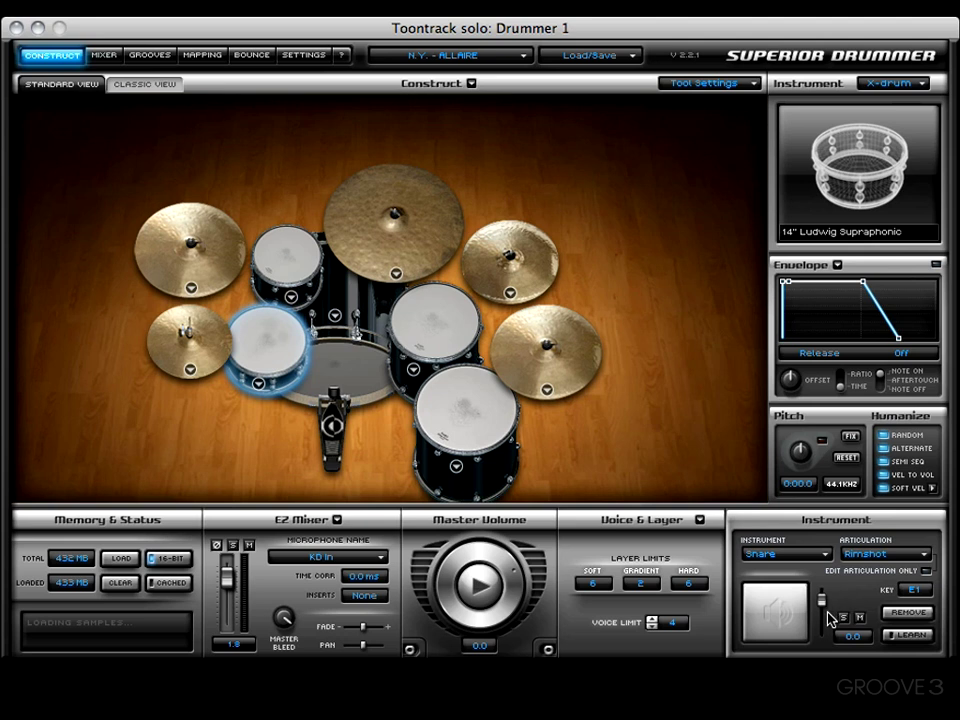